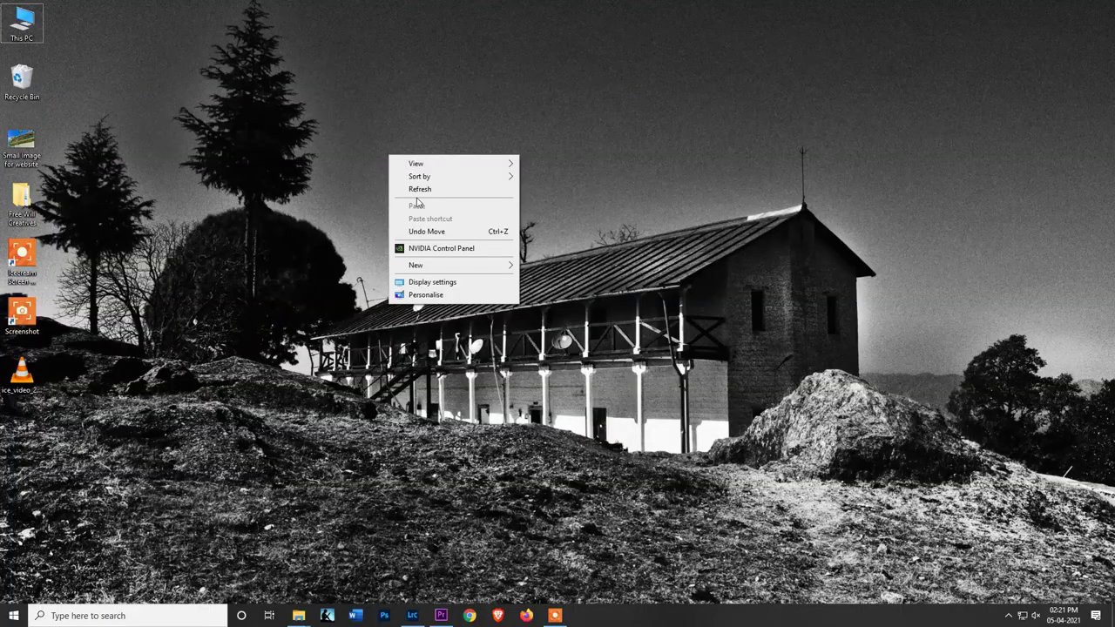
- Refresh the Windows desktop and bring forward Lightroom Classic showing the foggy trees photo
left_click(418, 190)
right_click(422, 169)
left_click(462, 204)
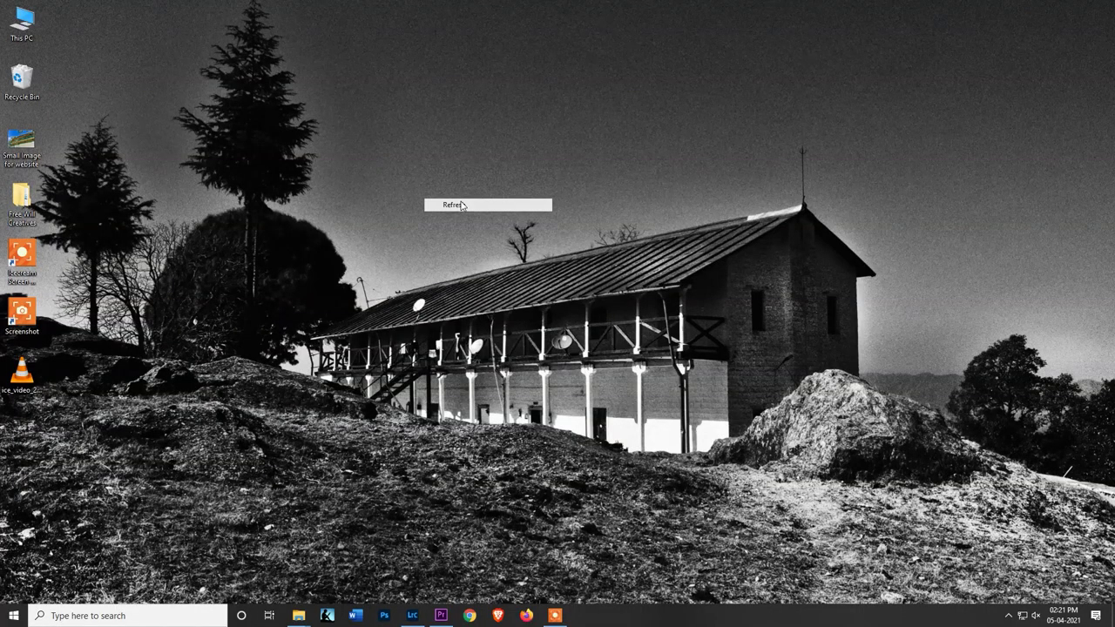
right_click(417, 161)
left_click(441, 615)
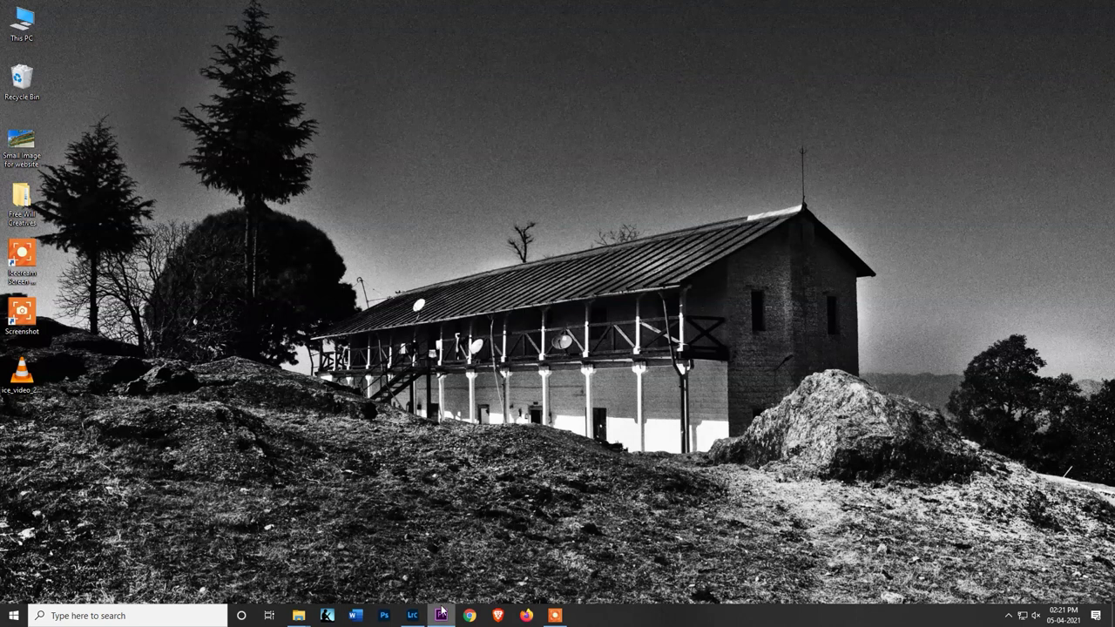
left_click(412, 615)
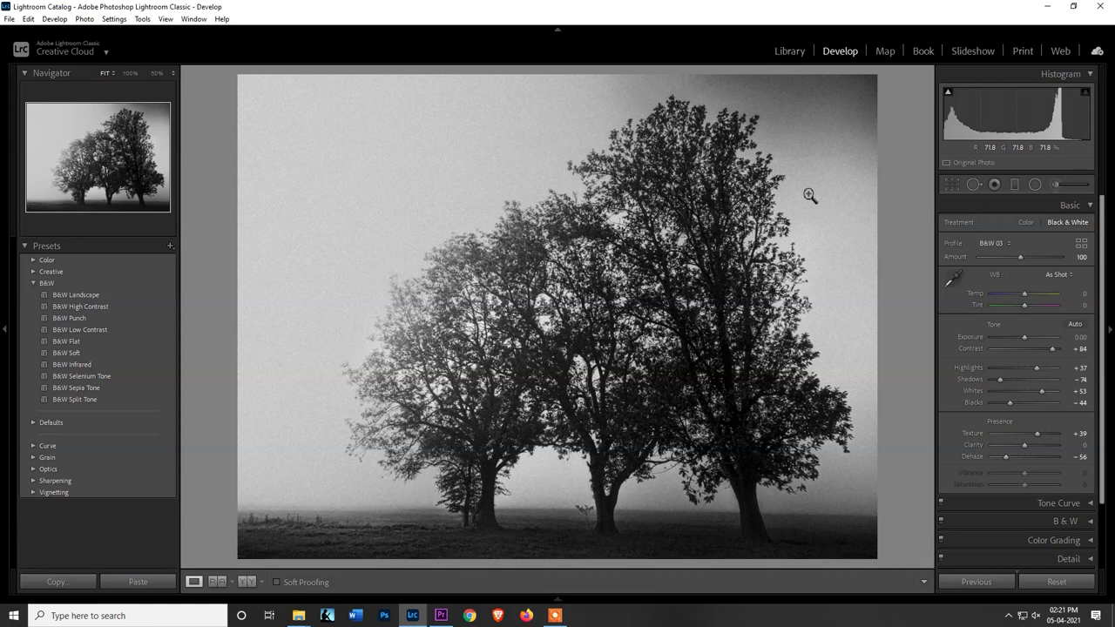
- Bring up the Final Lightroom Presets folder window and sort its preset folders by name
left_click(299, 615)
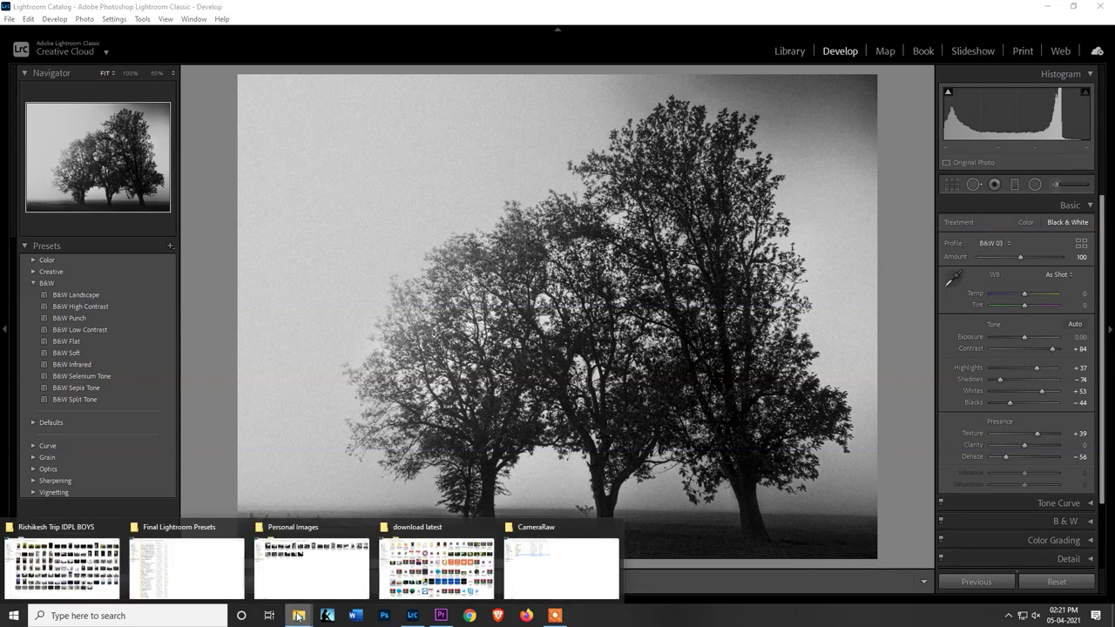
left_click(198, 567)
right_click(602, 187)
left_click(644, 237)
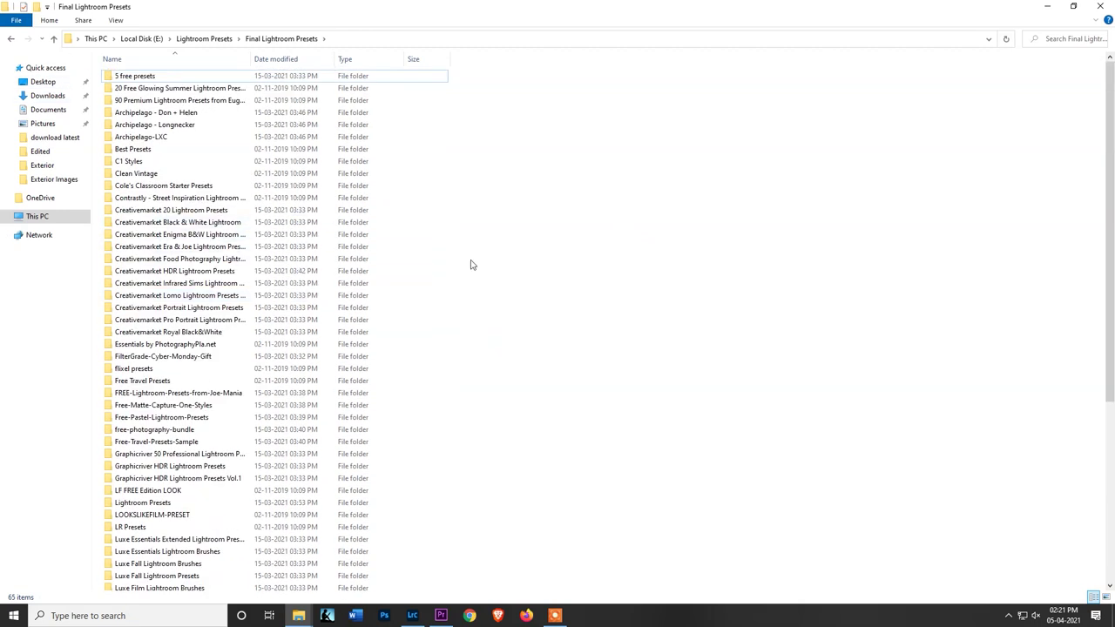
- Scroll through the 65 downloaded preset folders, then return to Lightroom Classic
scroll(478, 265, "down", 5)
scroll(487, 276, "down", 2)
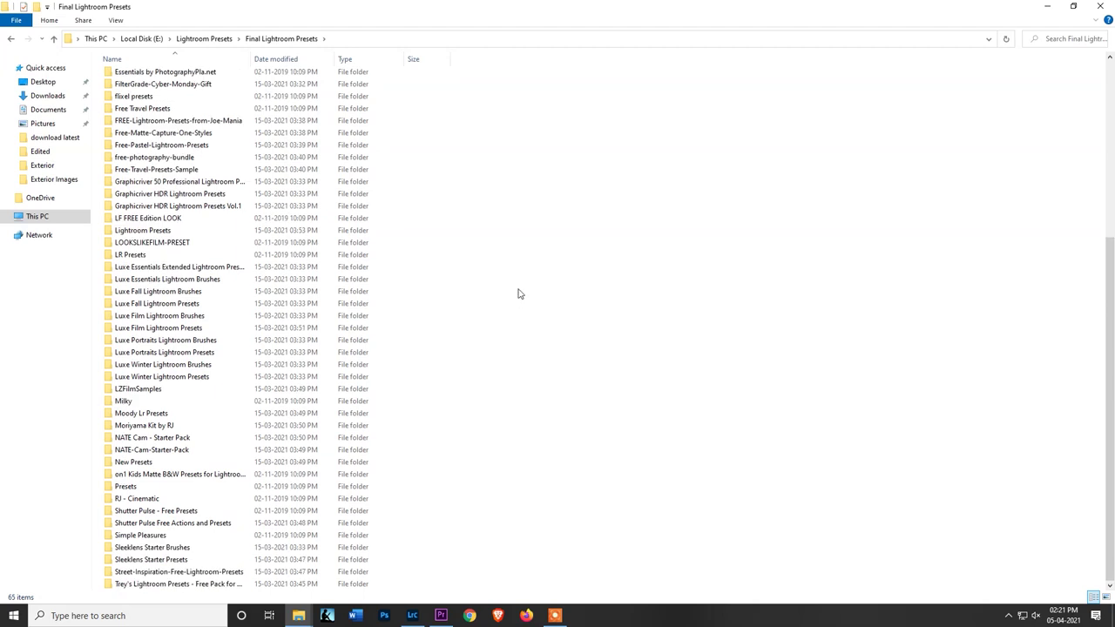
scroll(518, 293, "up", 5)
scroll(518, 294, "up", 3)
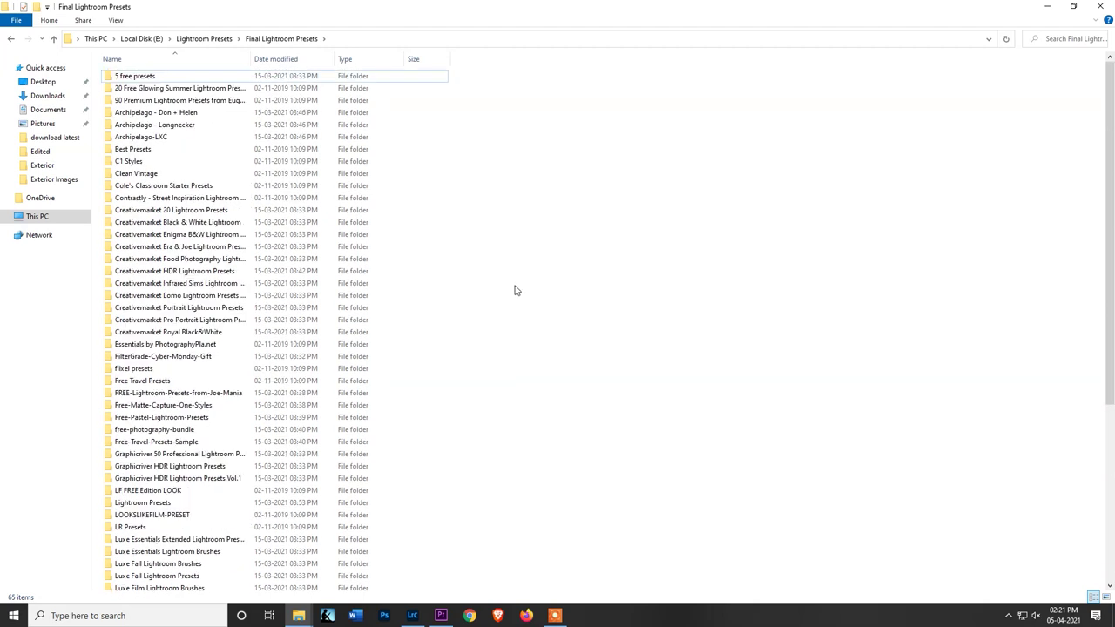
right_click(523, 247)
left_click(557, 294)
scroll(229, 224, "down", 6)
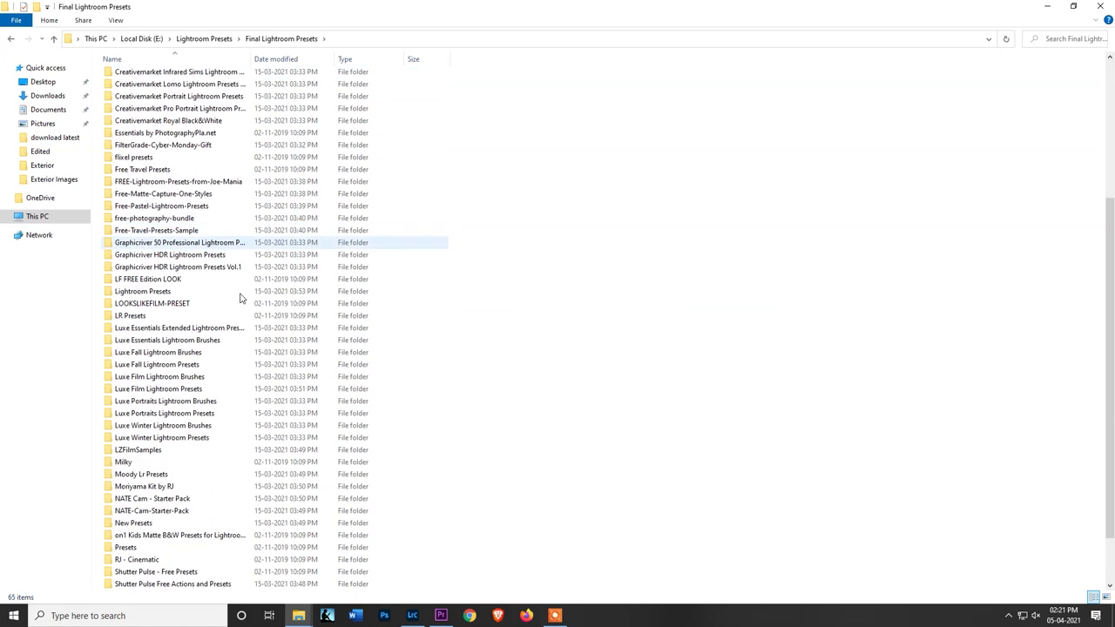
scroll(460, 315, "up", 6)
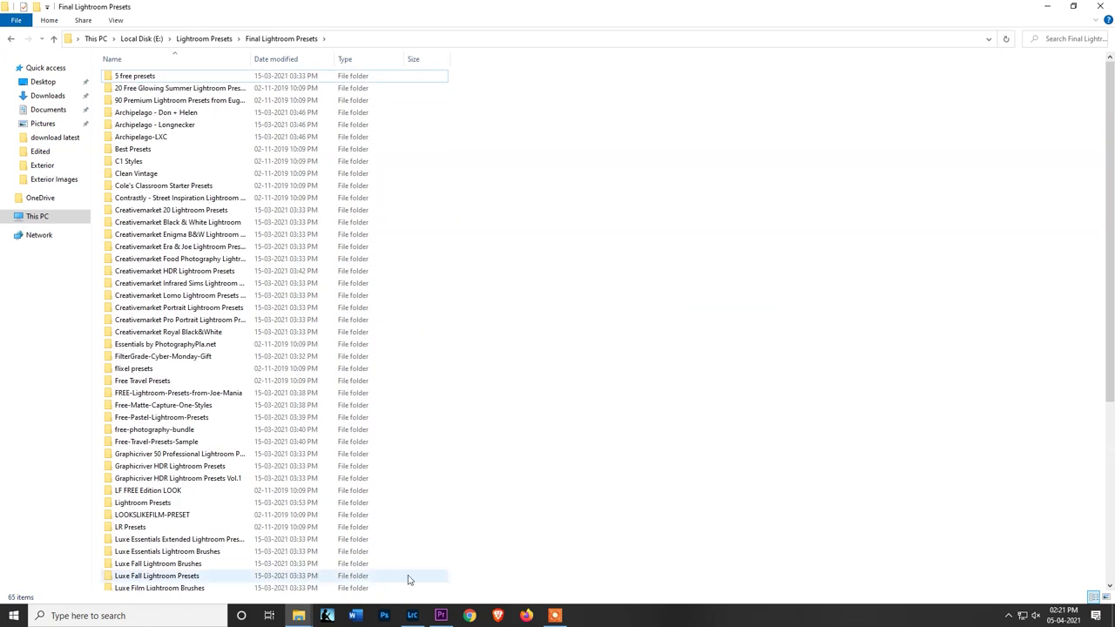
mouse_move(412, 616)
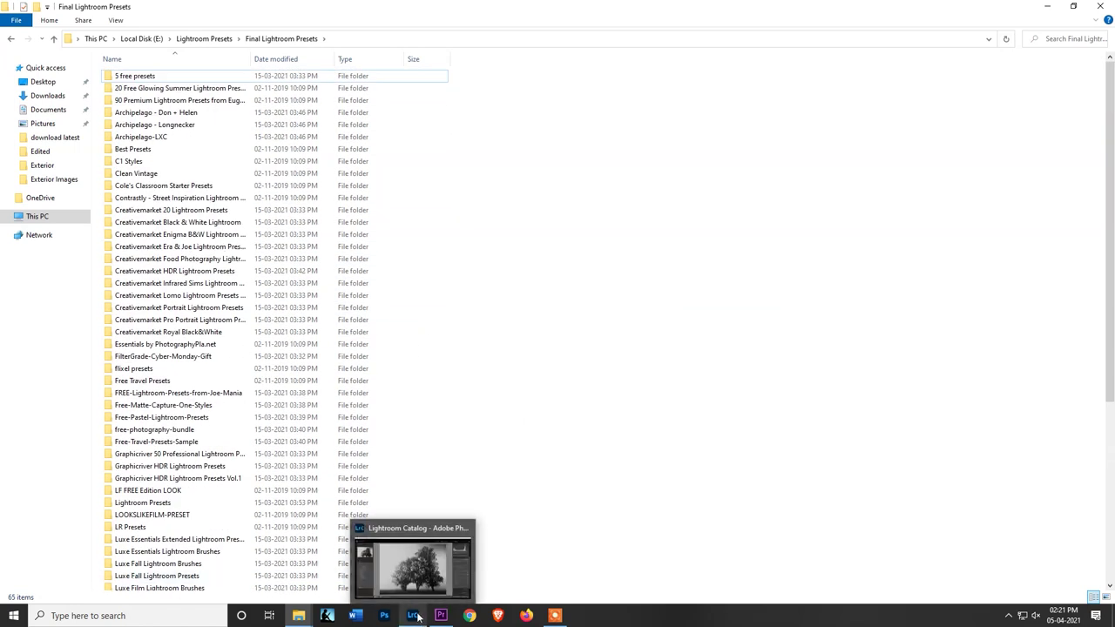
left_click(417, 617)
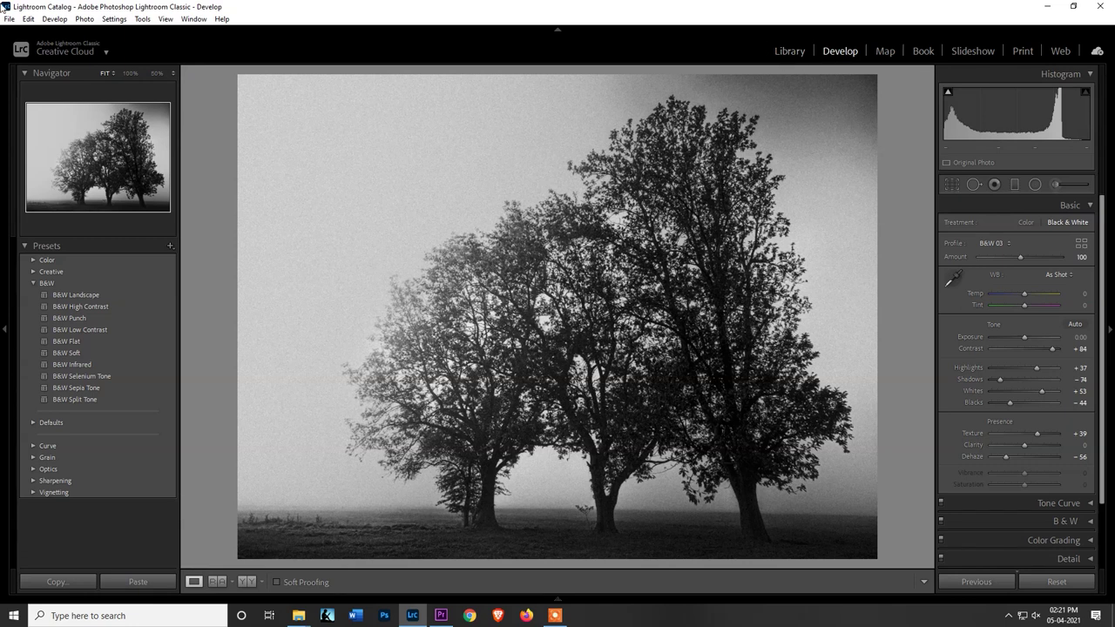
- From Preferences' Presets tab, use Show All Other Lightroom Presets to reveal the Adobe folder
left_click(28, 18)
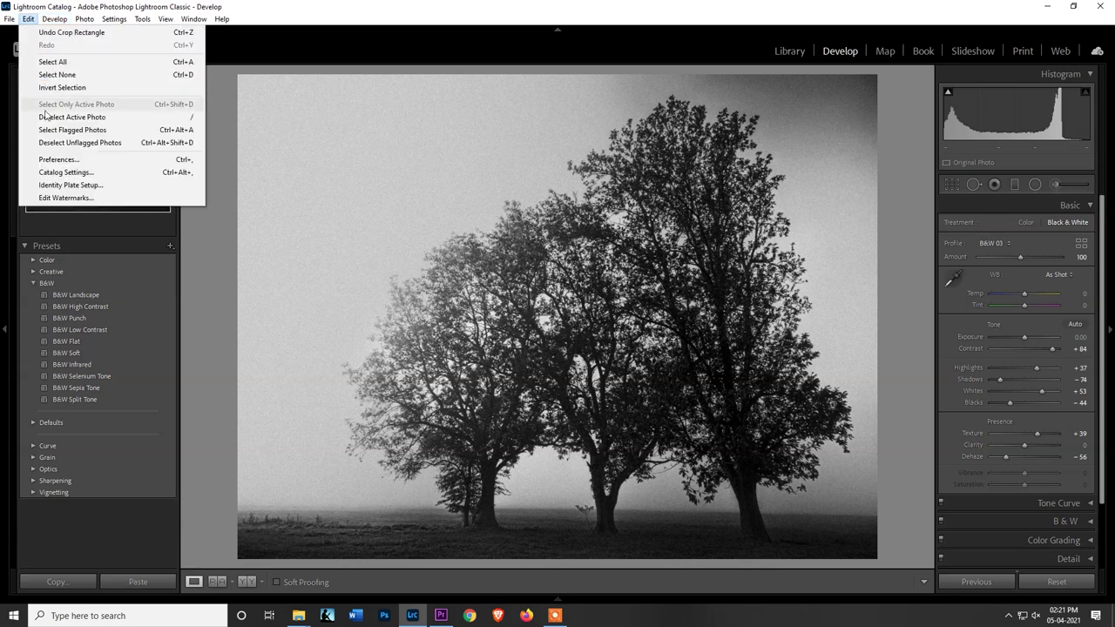
left_click(52, 160)
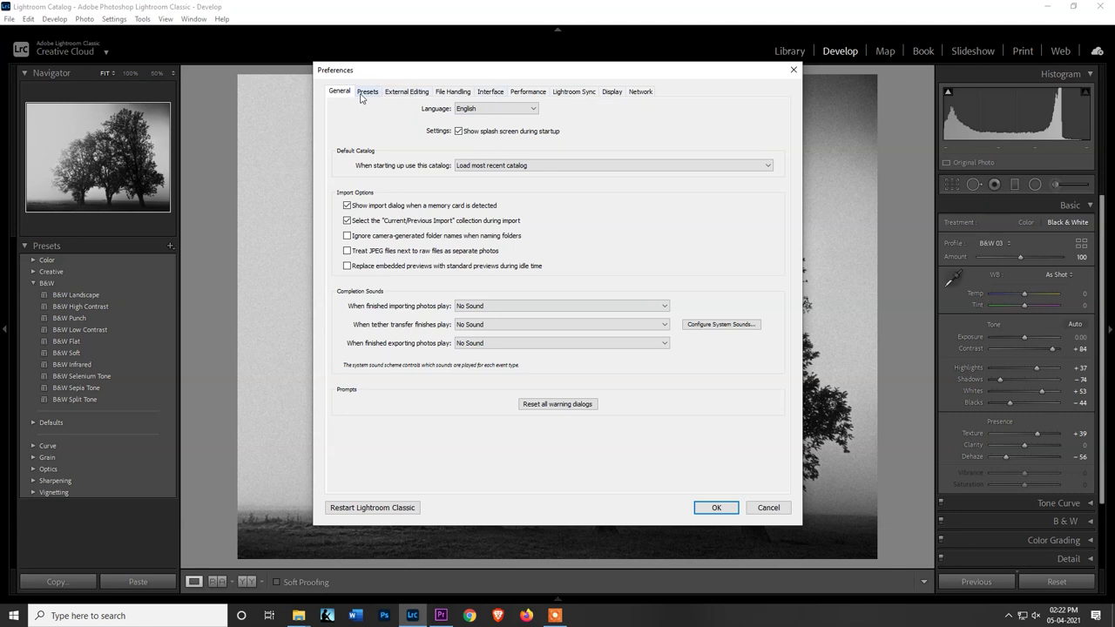
left_click(367, 92)
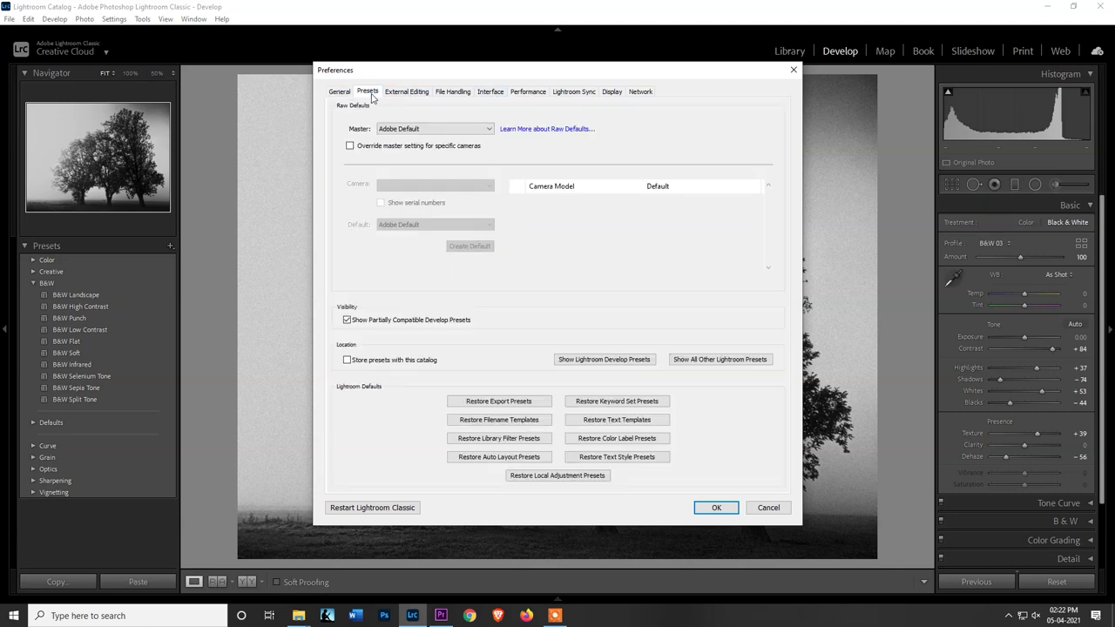
left_click(713, 365)
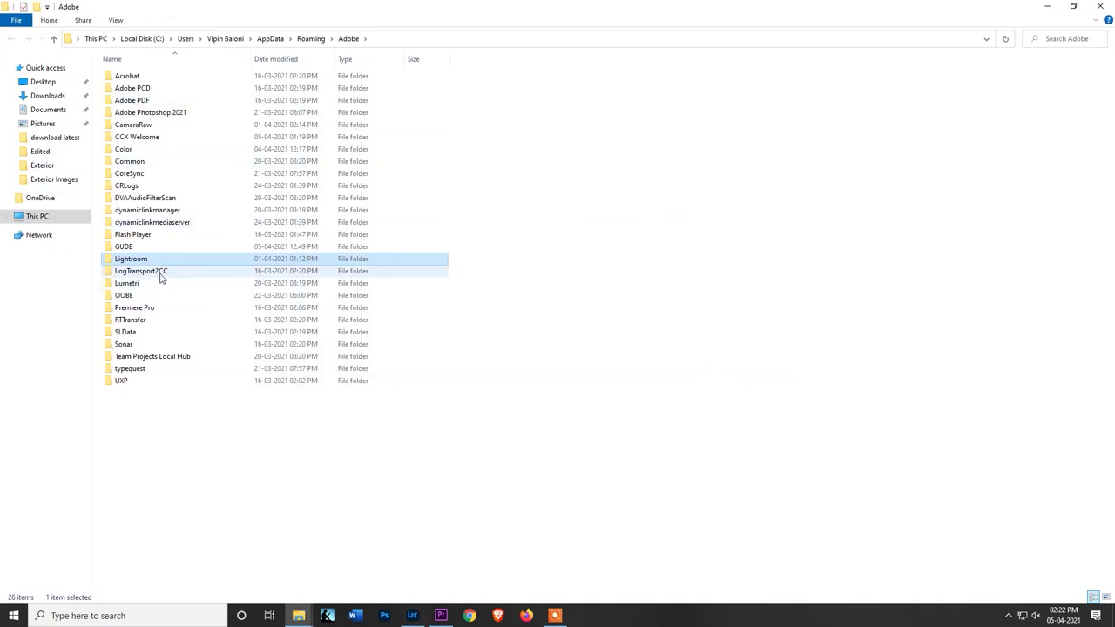
- Navigate into Lightroom > Develop Presets, which holds Lightroom Presets and User Presets
double_click(131, 259)
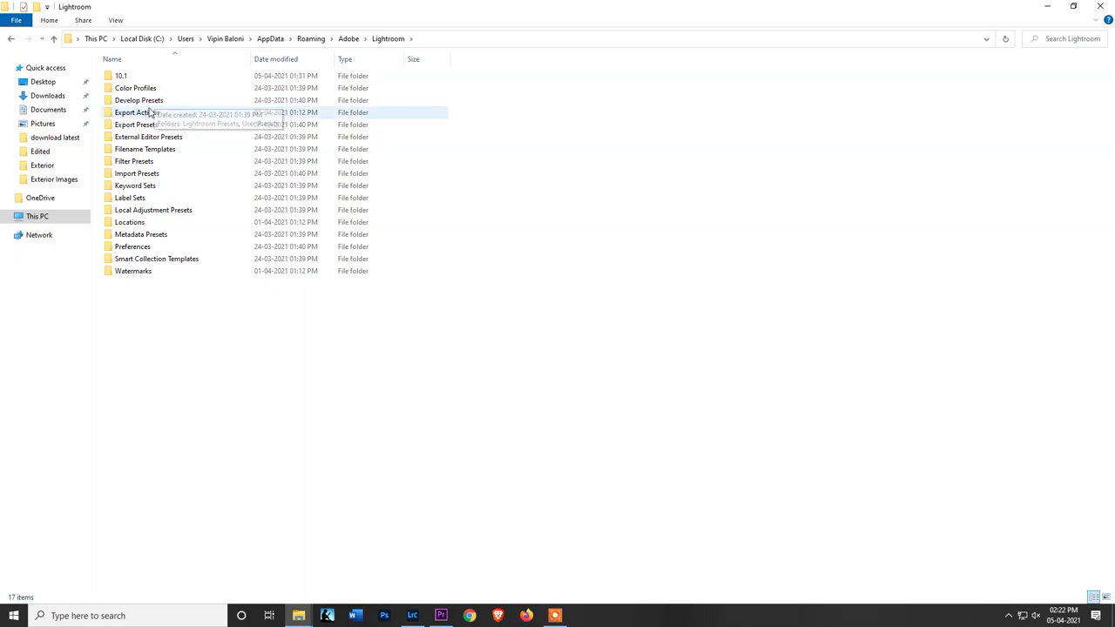
left_click(167, 107)
double_click(154, 103)
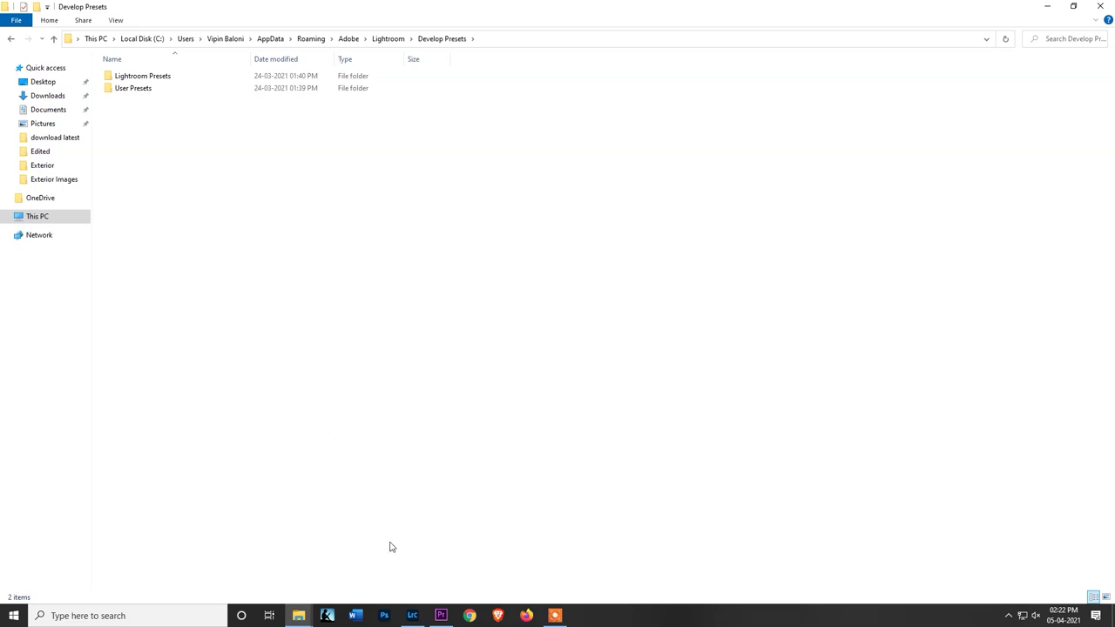
- Switch back to the Final Lightroom Presets window and scroll its folder list
mouse_move(298, 616)
left_click(226, 566)
scroll(370, 373, "down", 5)
scroll(364, 371, "up", 5)
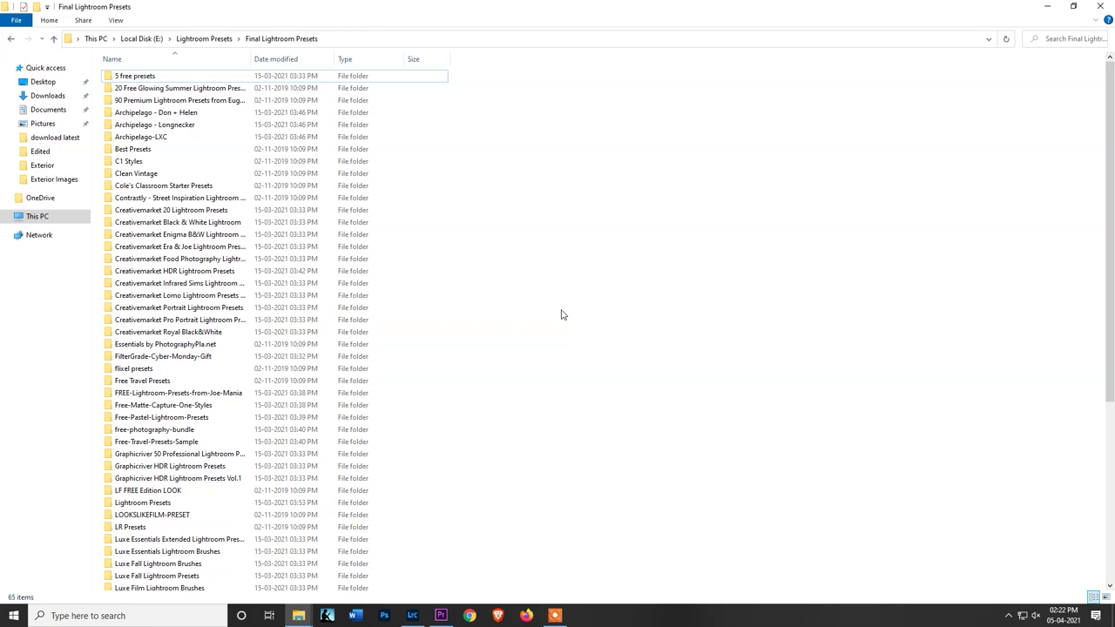
- Copy all 65 preset folders and paste them into Lightroom's Develop Presets folder
key("ctrl+a")
right_click(353, 224)
left_click(375, 390)
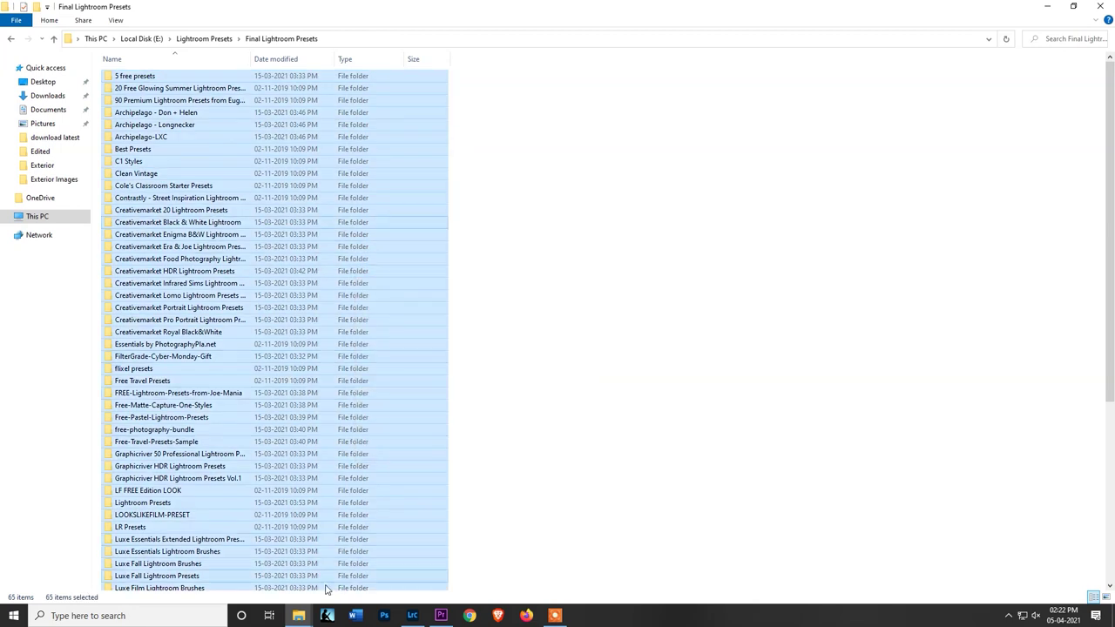
left_click(298, 615)
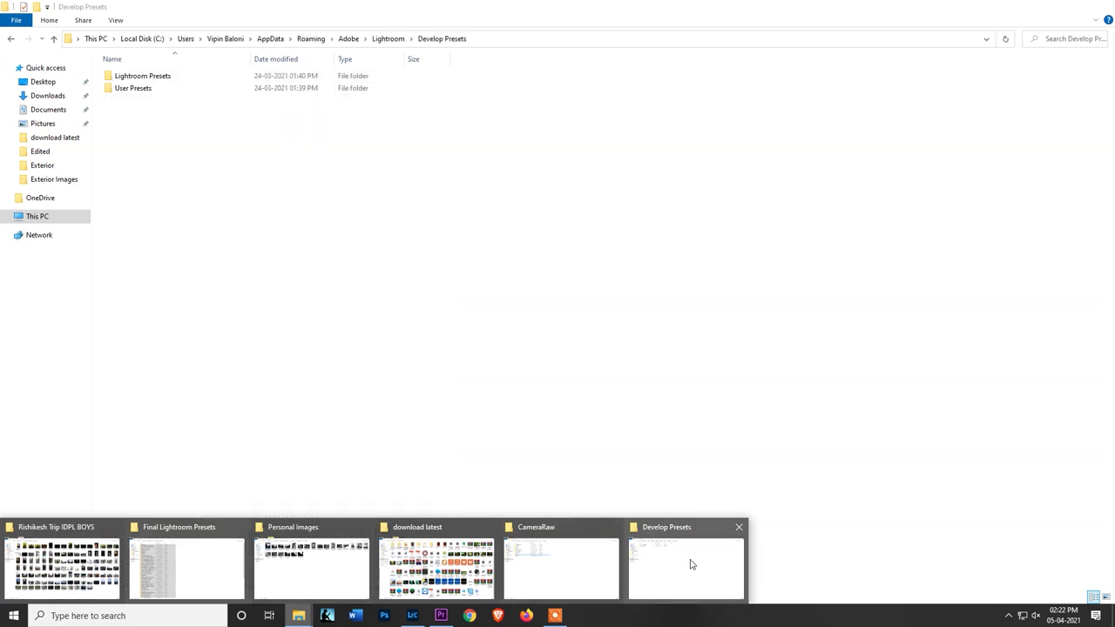
left_click(691, 562)
right_click(248, 170)
left_click(296, 253)
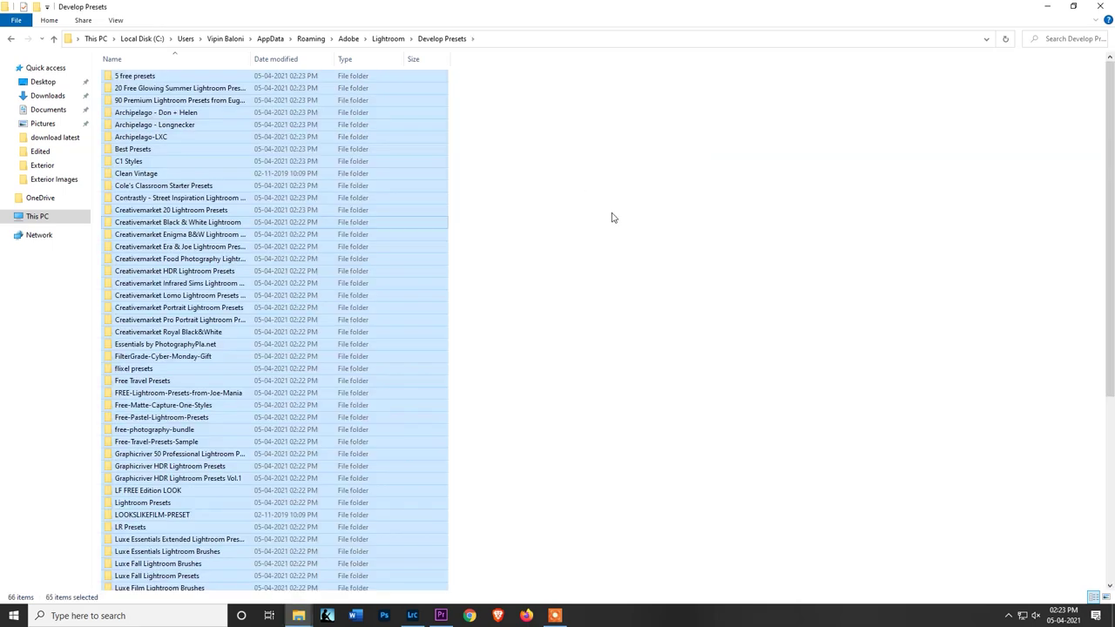
- Deselect the pasted folders and check that Develop Presets now lists 66 items
right_click(610, 218)
left_click(629, 262)
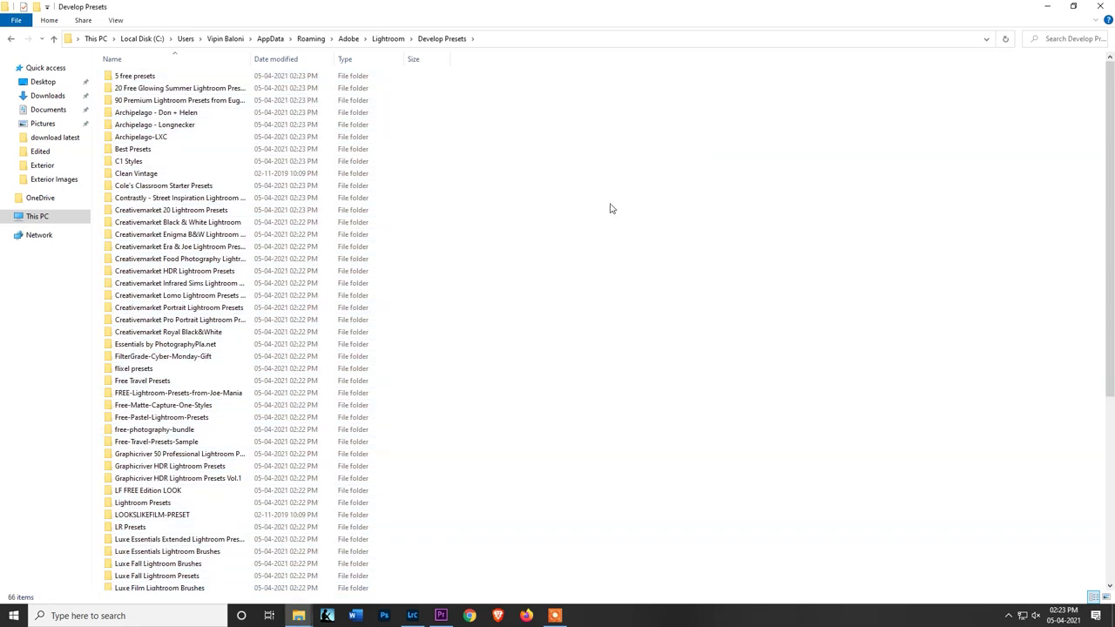
scroll(542, 331, "down", 8)
scroll(546, 327, "up", 8)
right_click(536, 227)
- Close both Explorer windows and the Preferences dialog, then collapse the B&W preset group
left_click(560, 272)
left_click(1103, 7)
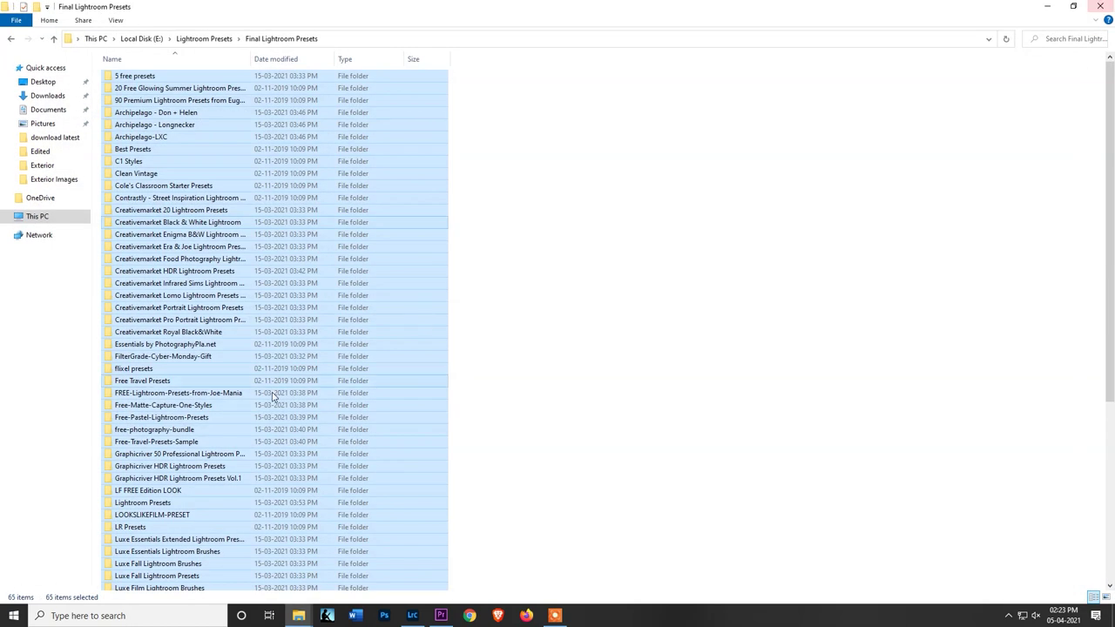
left_click(1100, 7)
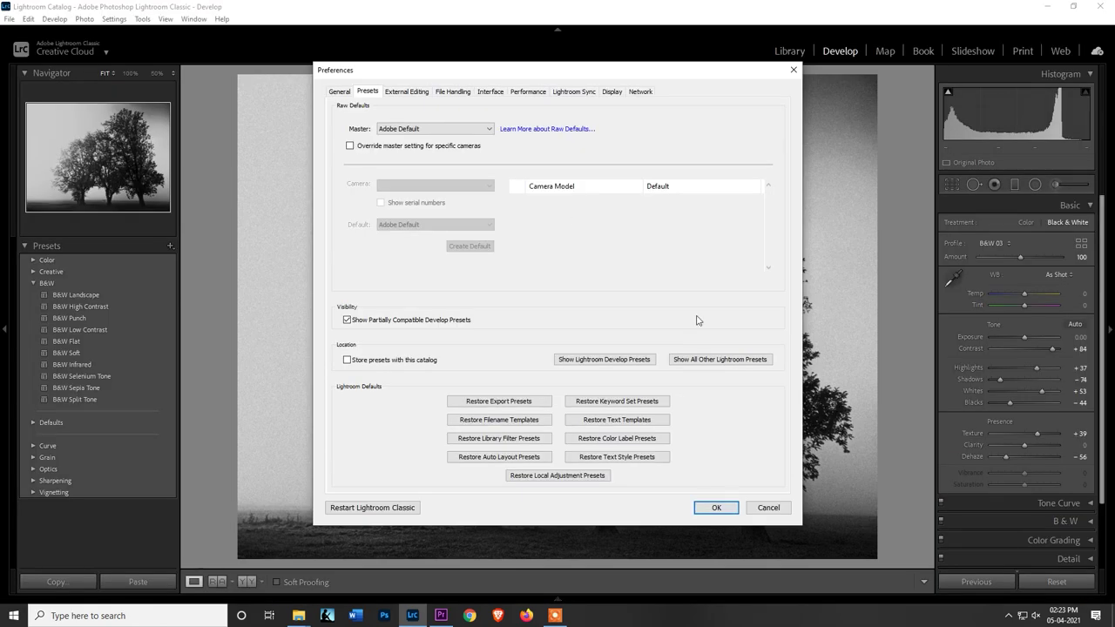
left_click(716, 509)
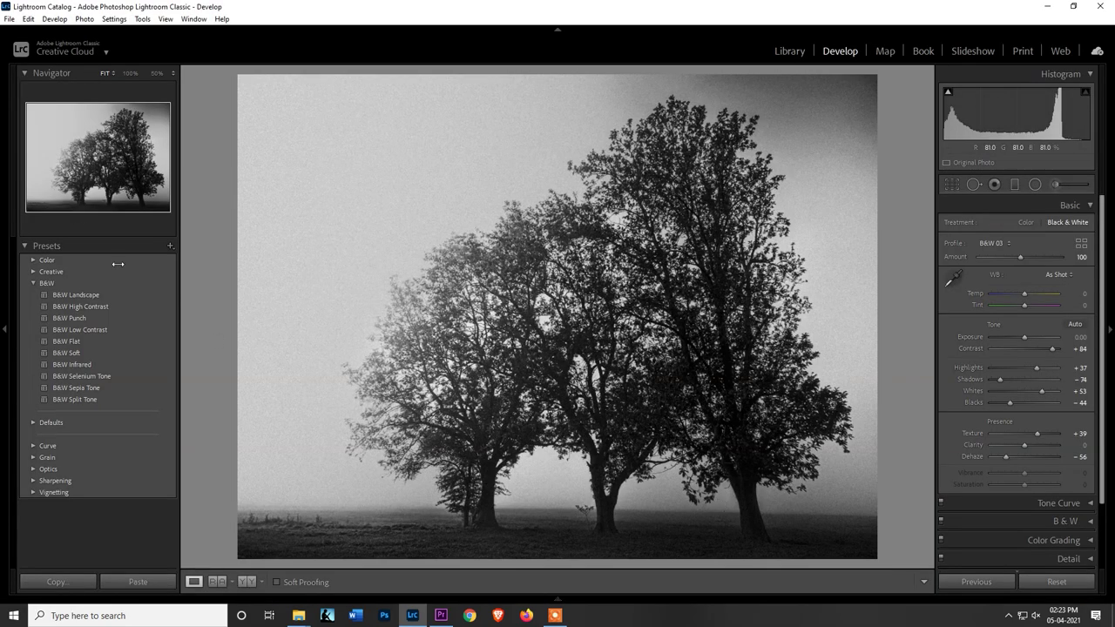
left_click(33, 282)
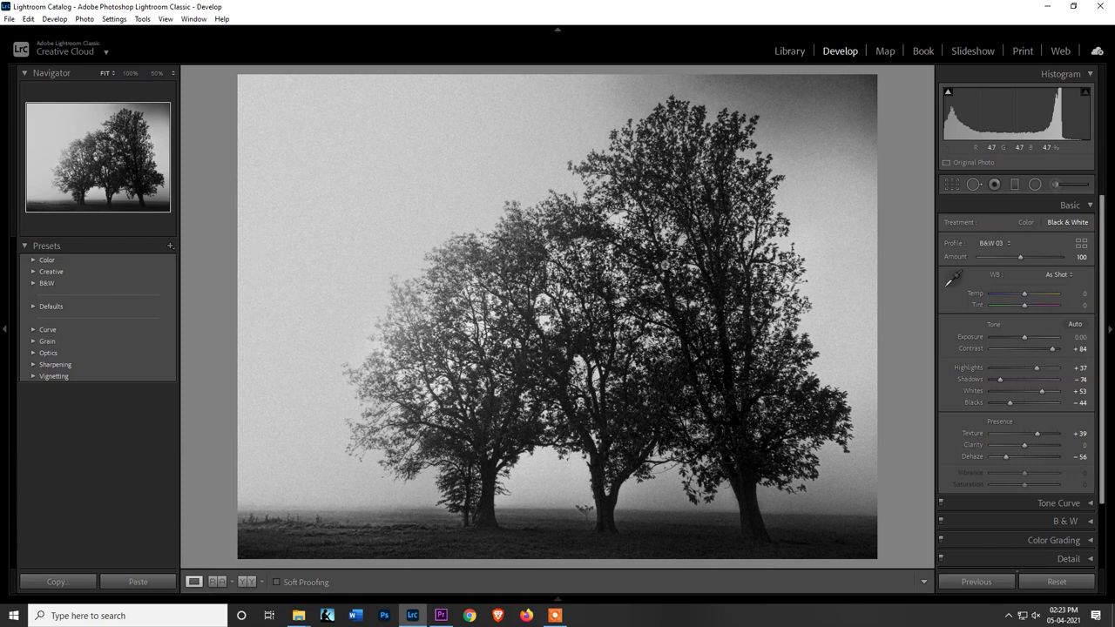
- Quit Lightroom with Don't show again ticked, skipping the catalog backup
left_click(1102, 9)
left_click(527, 316)
left_click(624, 319)
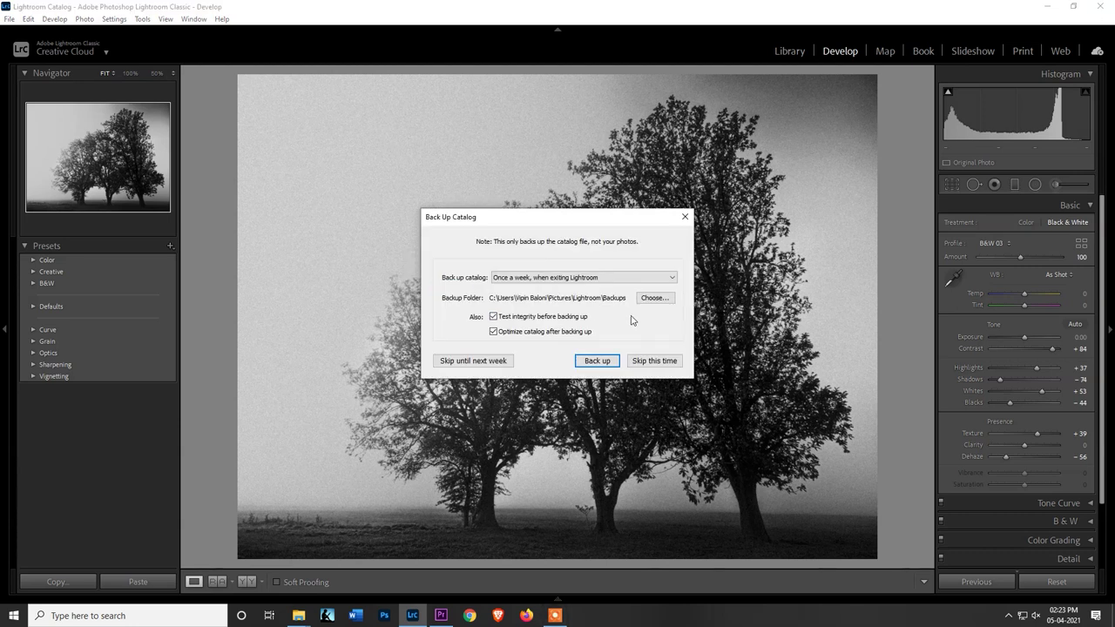
left_click(658, 360)
right_click(441, 143)
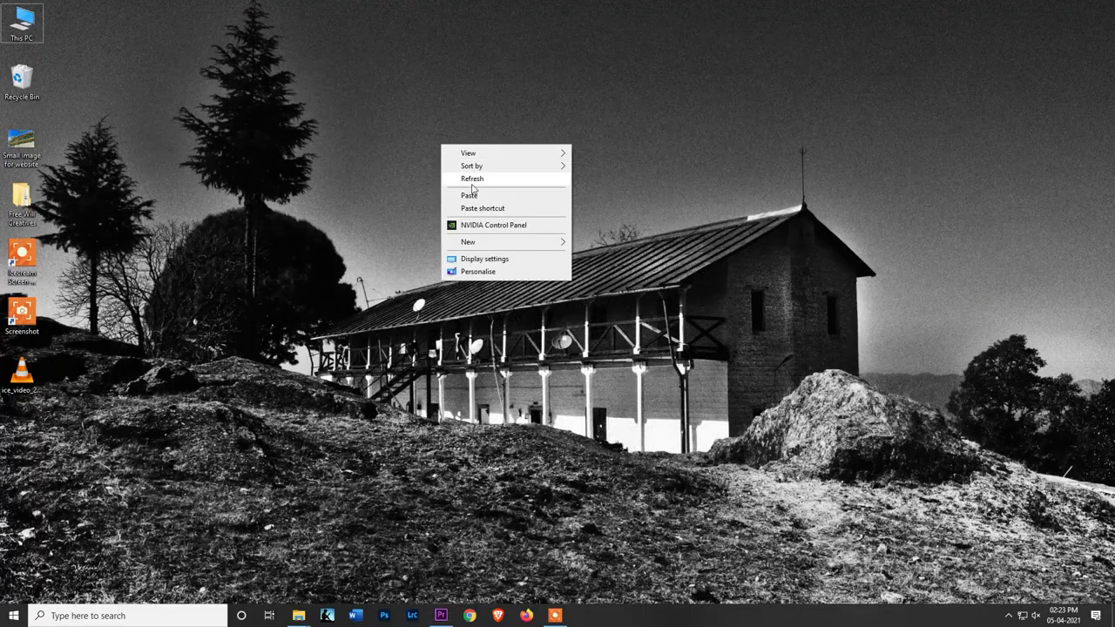
- Relaunch Lightroom and acknowledge the notice that custom develop presets were converted to XMP
left_click(450, 178)
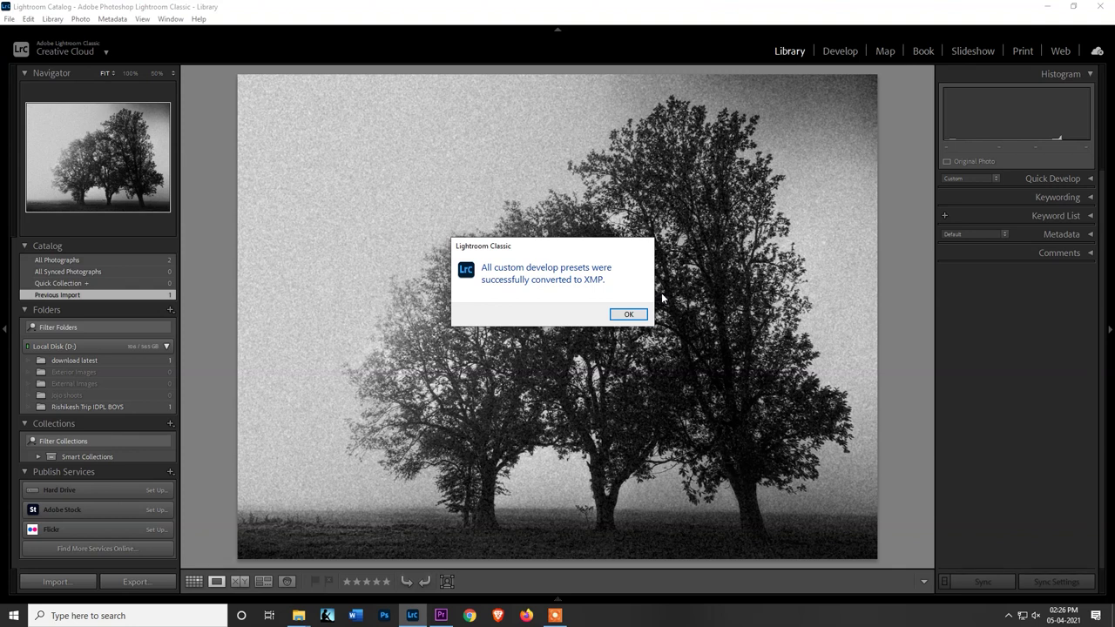
left_click(628, 314)
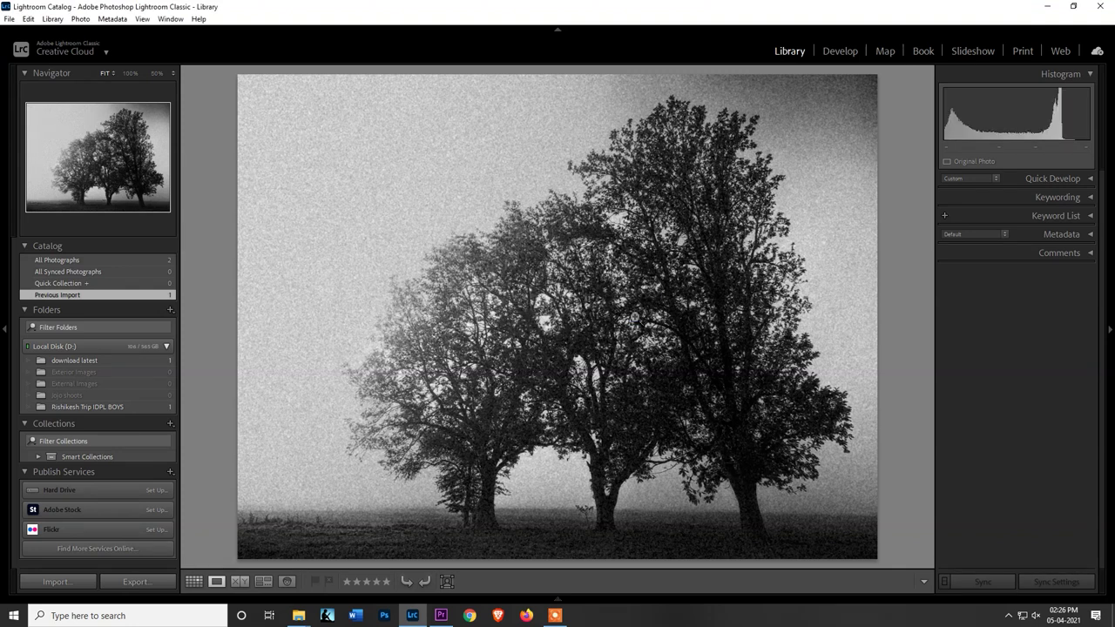
- Switch to Develop and browse the Presets panel, expanding the 5 free presets group
left_click(839, 51)
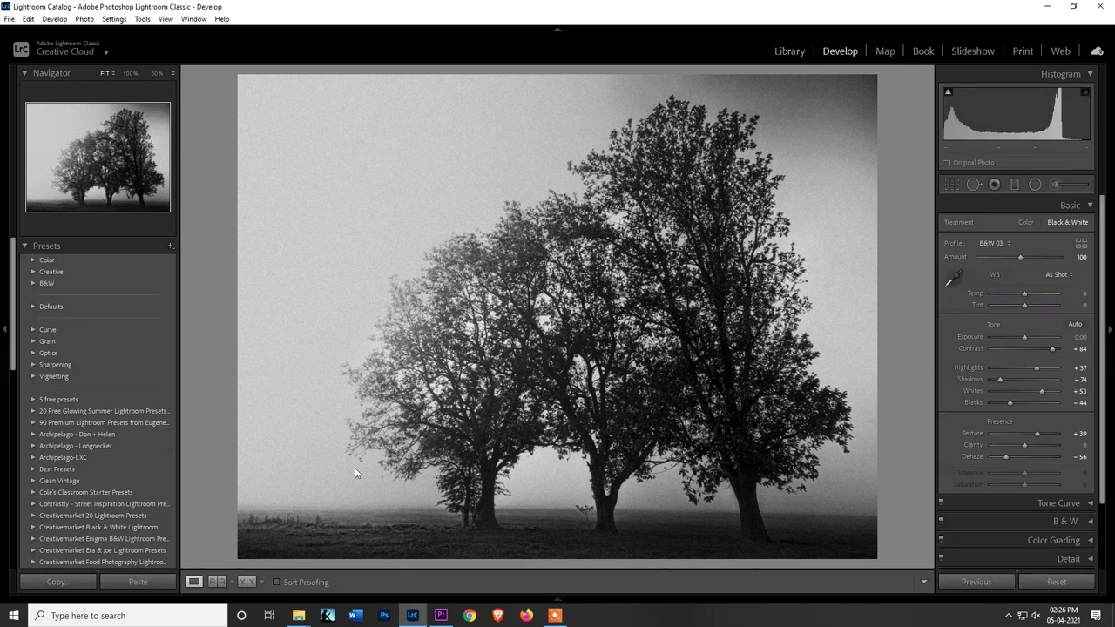
scroll(100, 435, "down", 5)
scroll(99, 437, "down", 5)
scroll(100, 436, "up", 10)
scroll(131, 379, "down", 3)
scroll(114, 396, "up", 3)
left_click(32, 399)
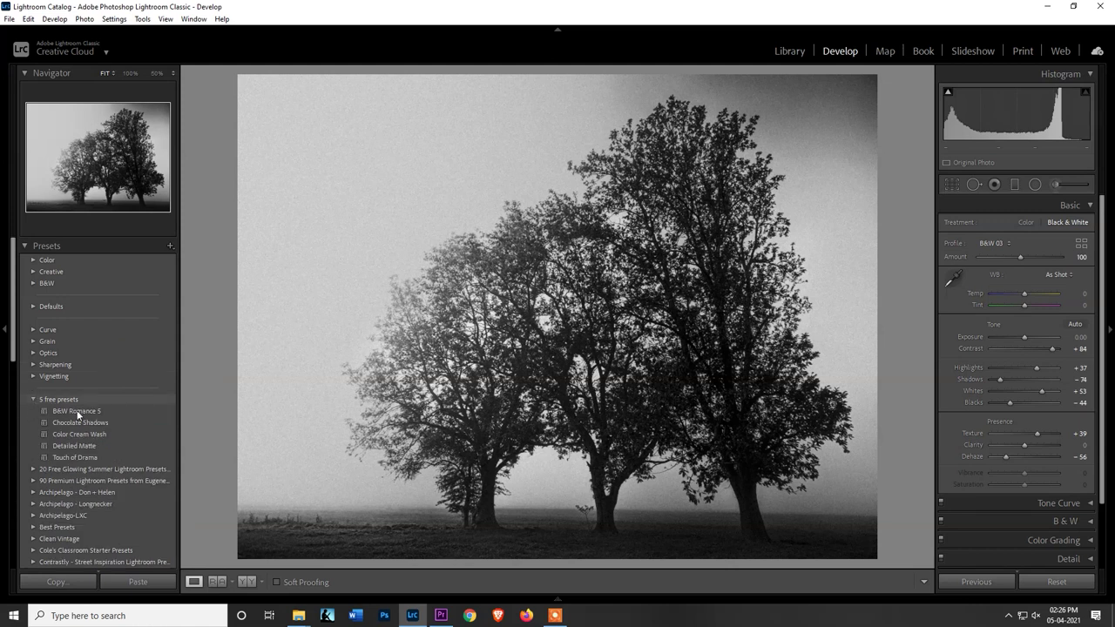
scroll(35, 278, "down", 5)
scroll(39, 297, "up", 5)
left_click(32, 375)
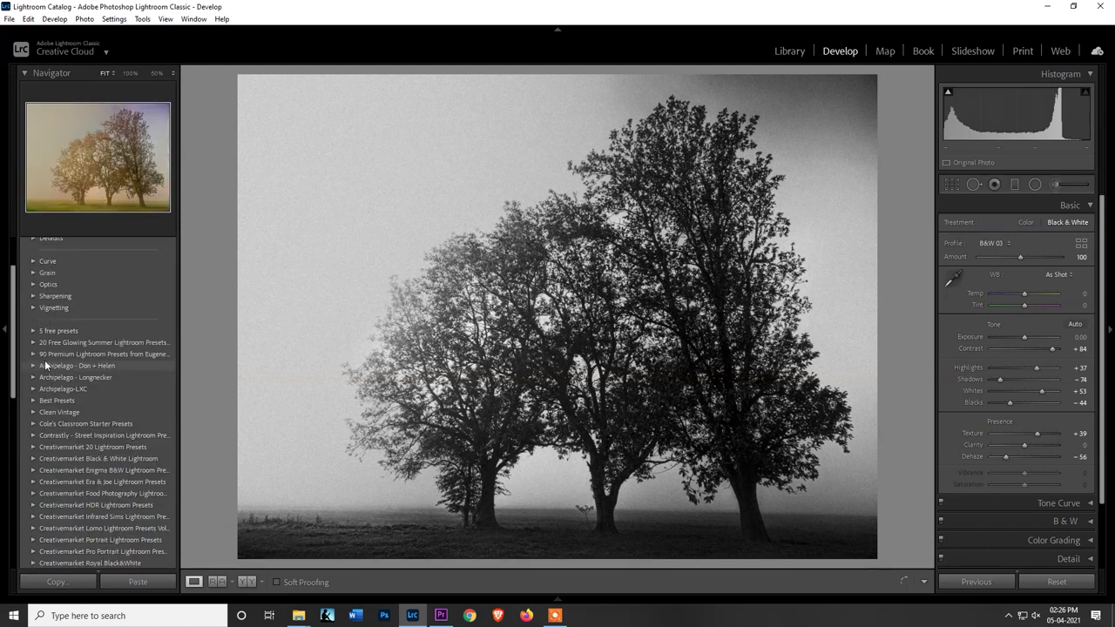
scroll(52, 357, "up", 1)
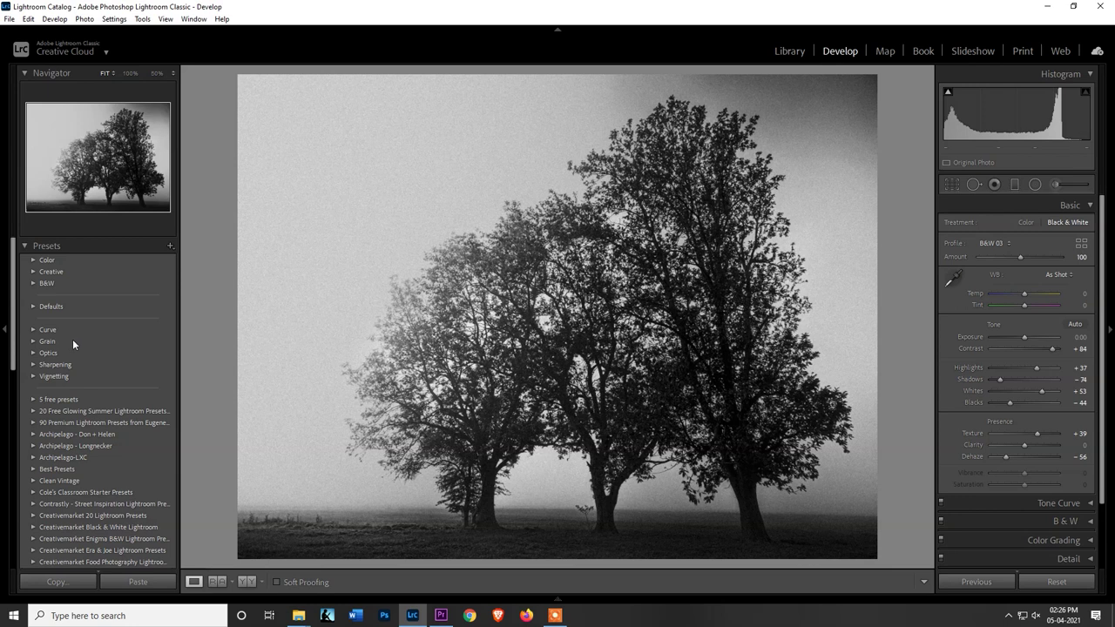
scroll(61, 357, "down", 2)
- Peek inside the 90 premium, Creativemarket Royal Black&White and glowing summer preset groups
left_click(33, 334)
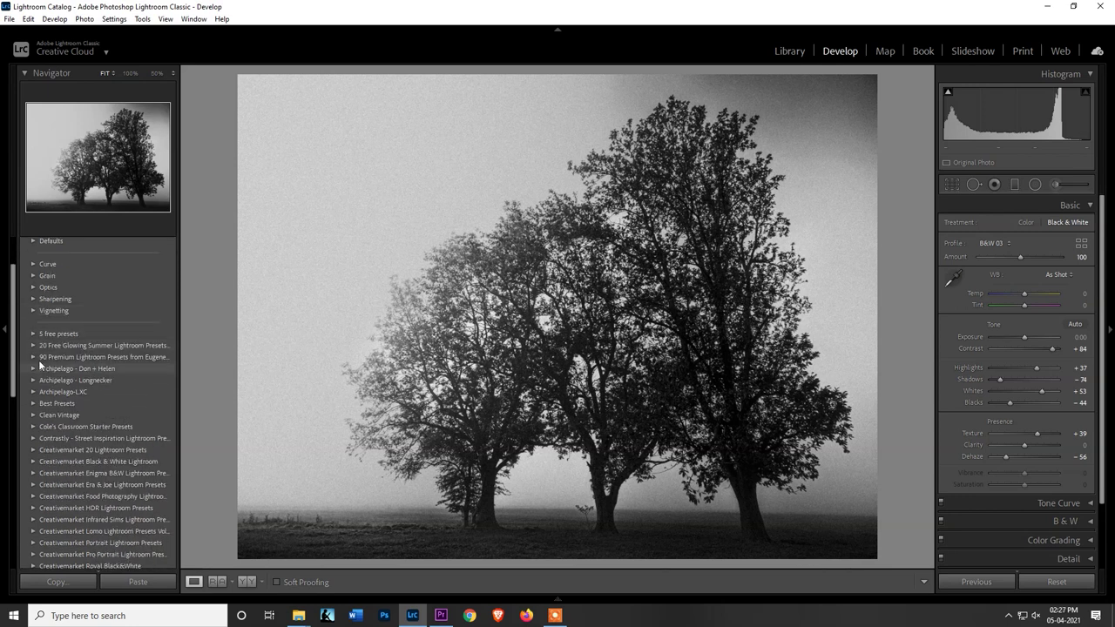
left_click(35, 358)
left_click(35, 357)
scroll(96, 401, "down", 5)
left_click(34, 368)
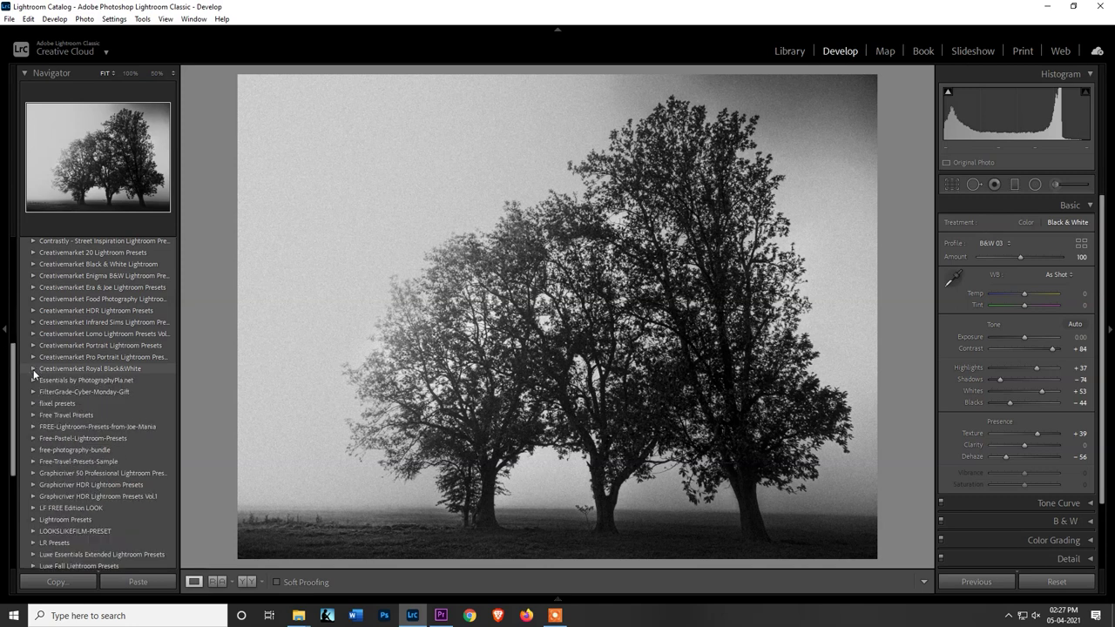
scroll(101, 391, "up", 5)
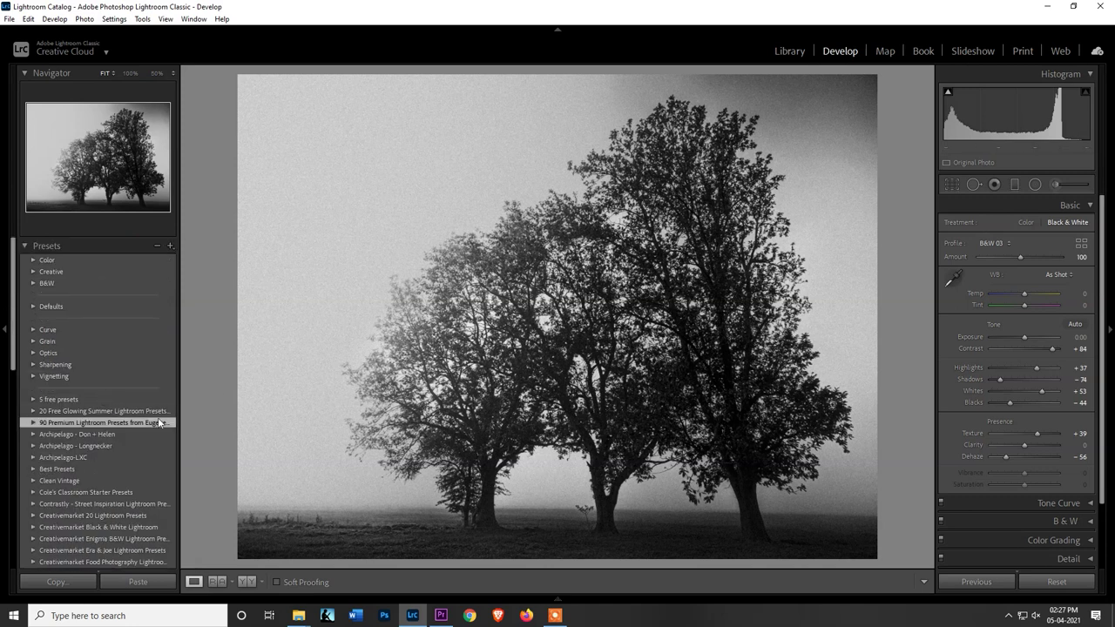
scroll(106, 420, "down", 5)
scroll(104, 376, "up", 3)
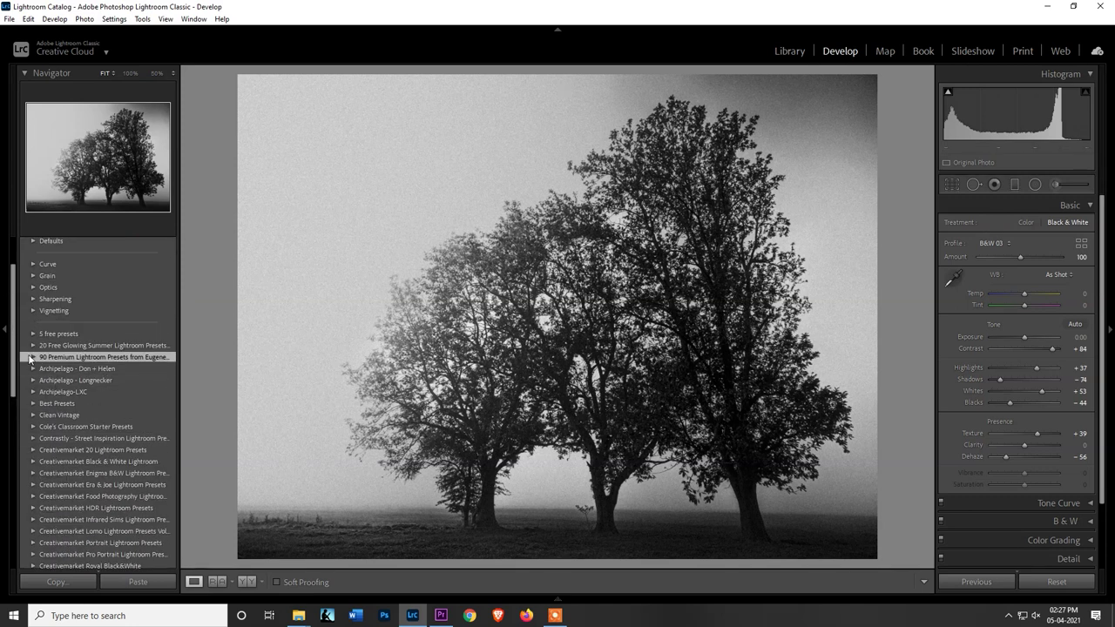
left_click(37, 347)
left_click(33, 345)
- Apply B&W Romance 5 from the 5 free presets group to the trees photo
left_click(35, 334)
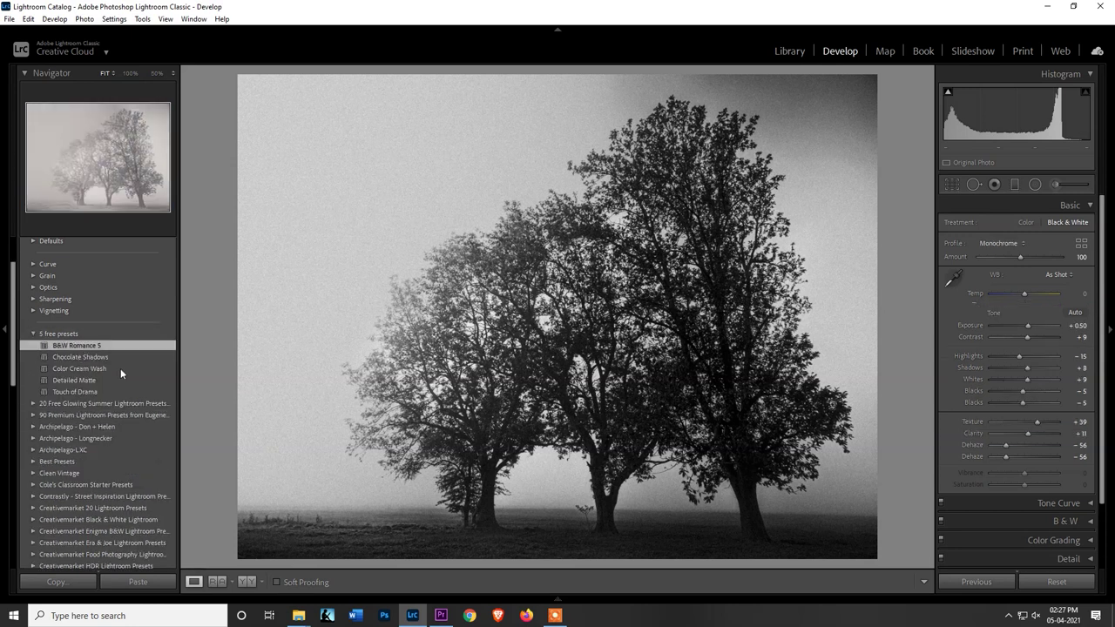
left_click(95, 353)
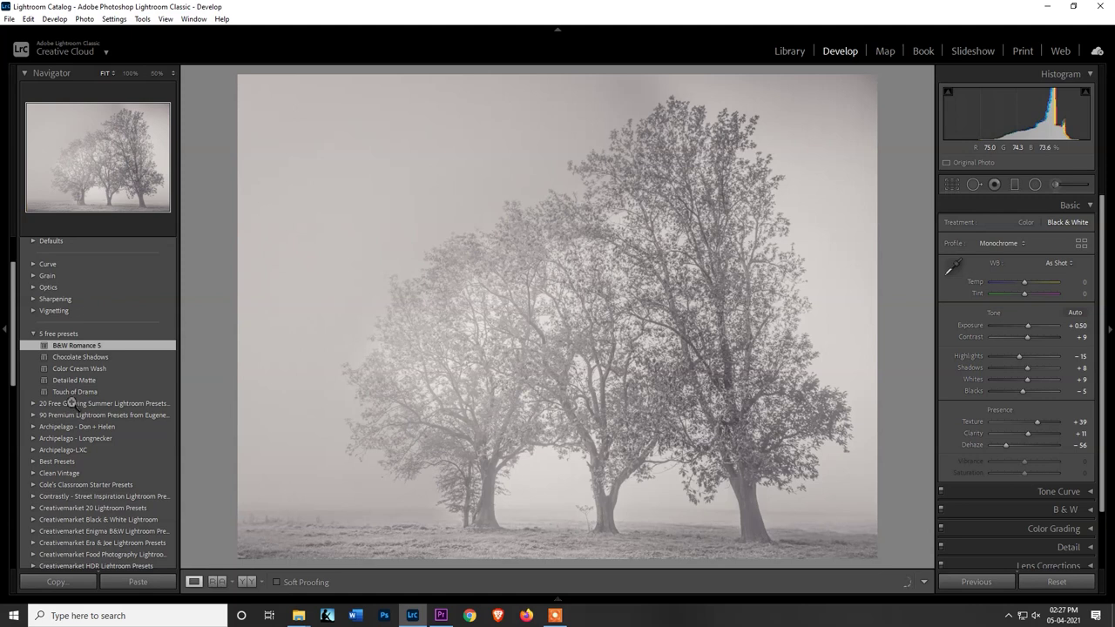
left_click(33, 334)
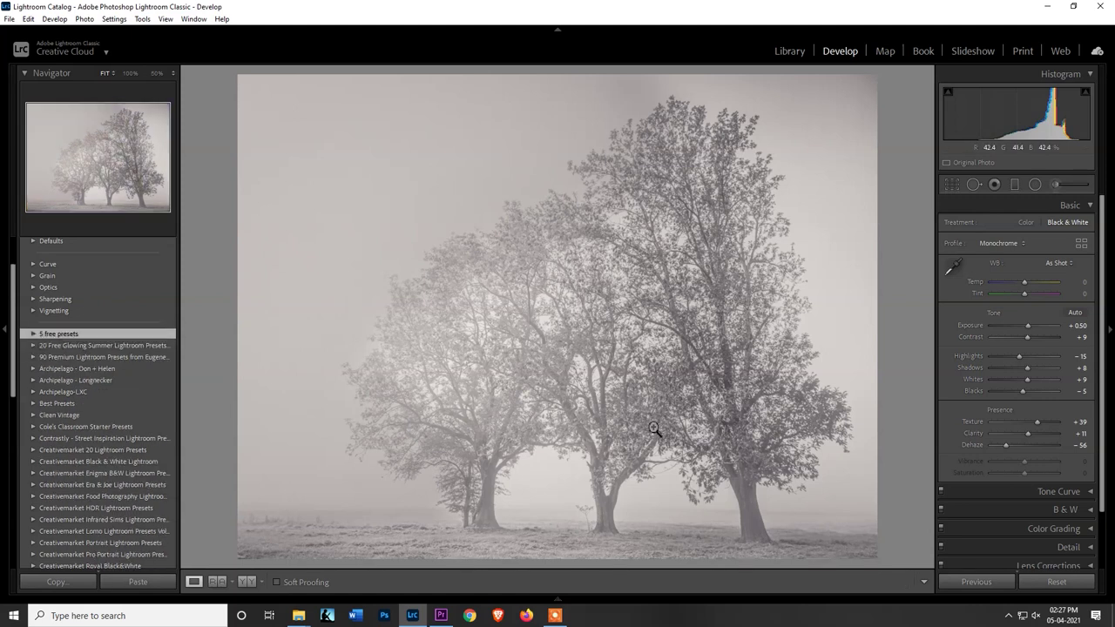